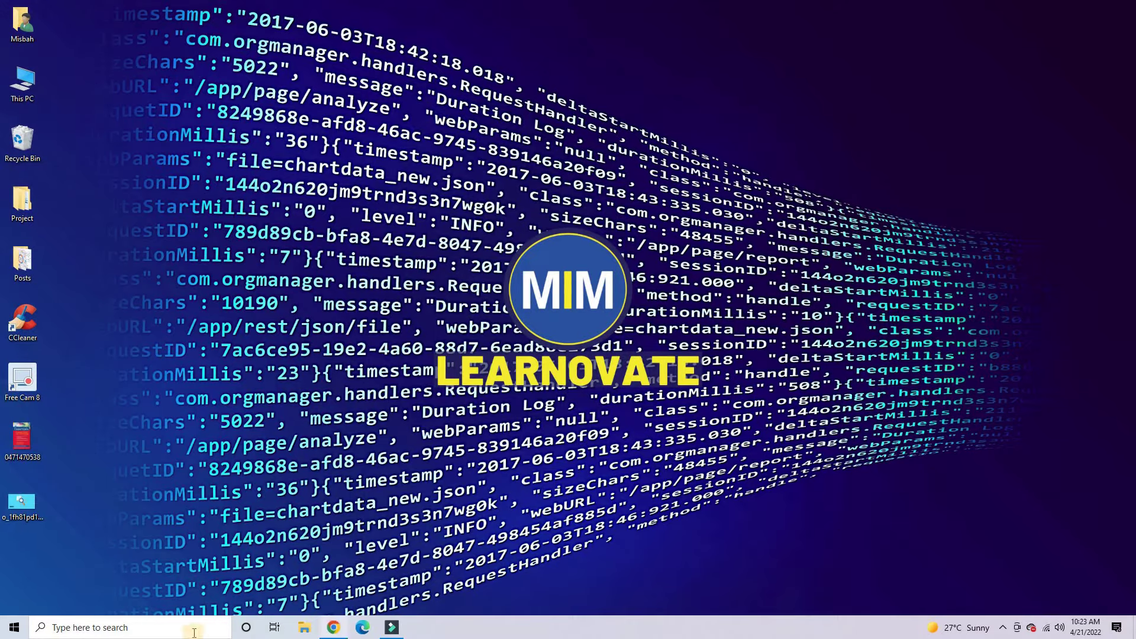
Start Word 2016 from the Windows taskbar search.
left_click(175, 629)
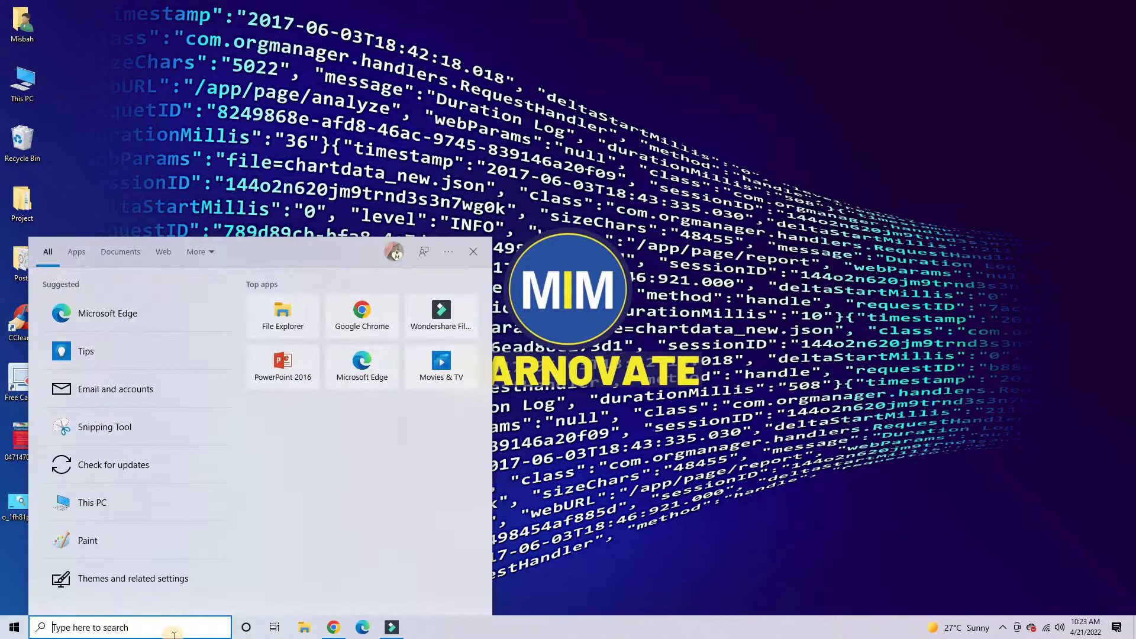
type("mi")
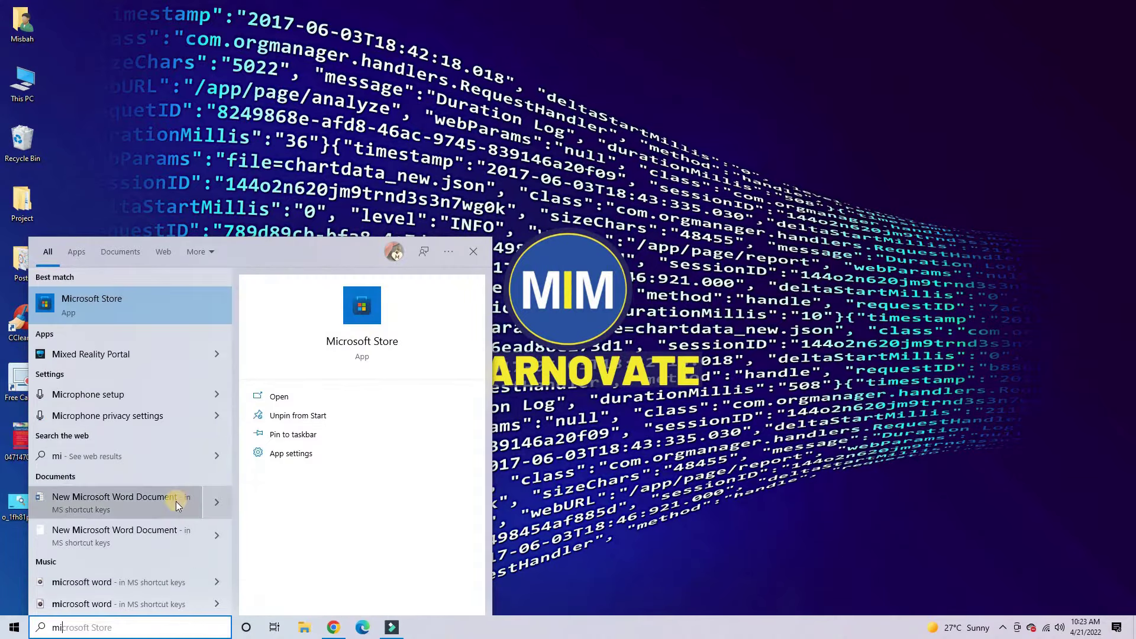
key("BackSpace")
key("BackSpace")
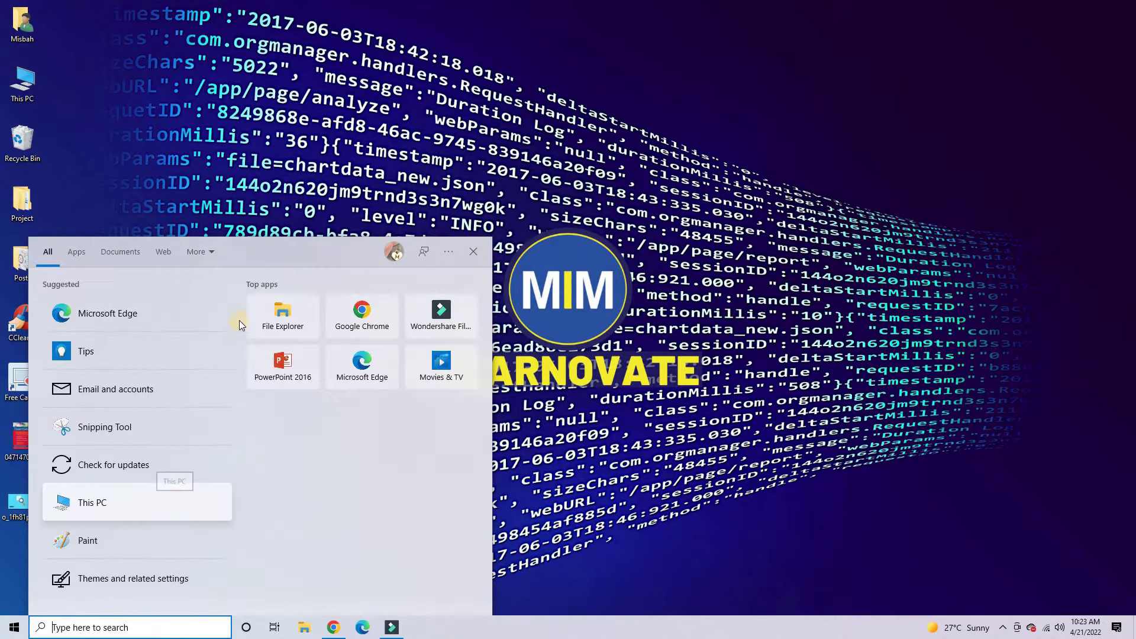
type("w")
left_click(200, 324)
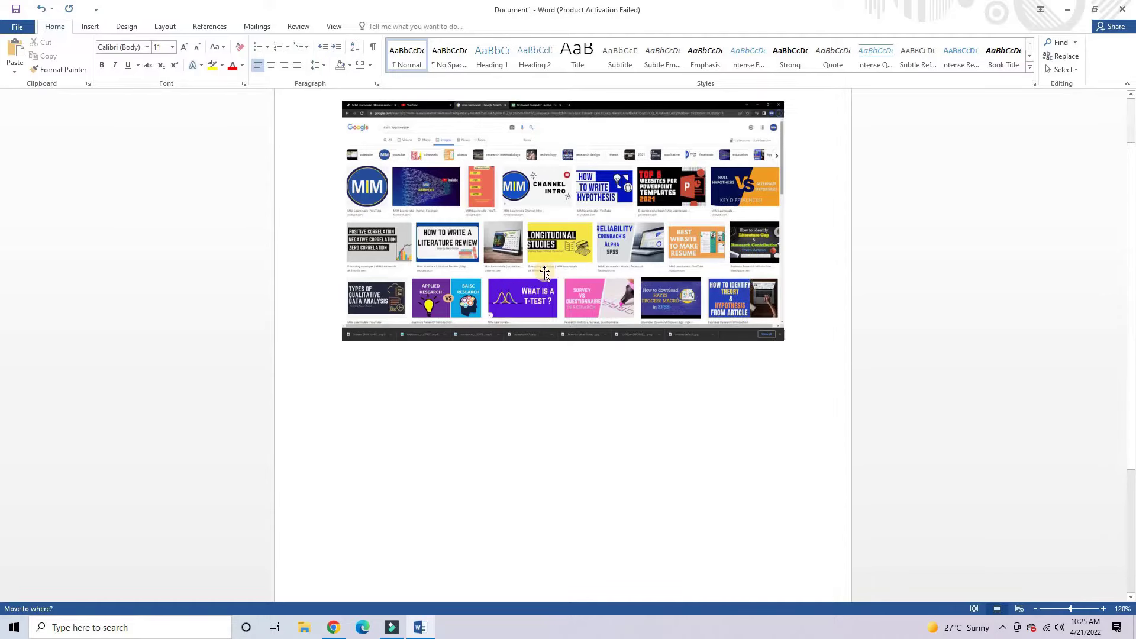
Caption the pasted screenshot 'Figure 1 picture'.
left_click(546, 273)
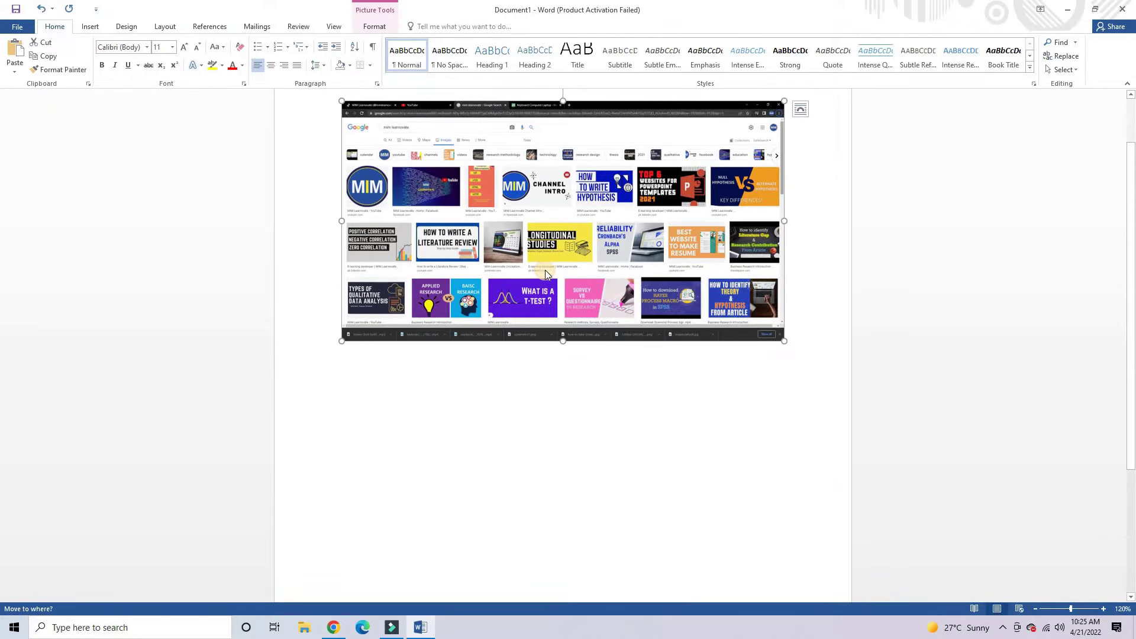
right_click(546, 274)
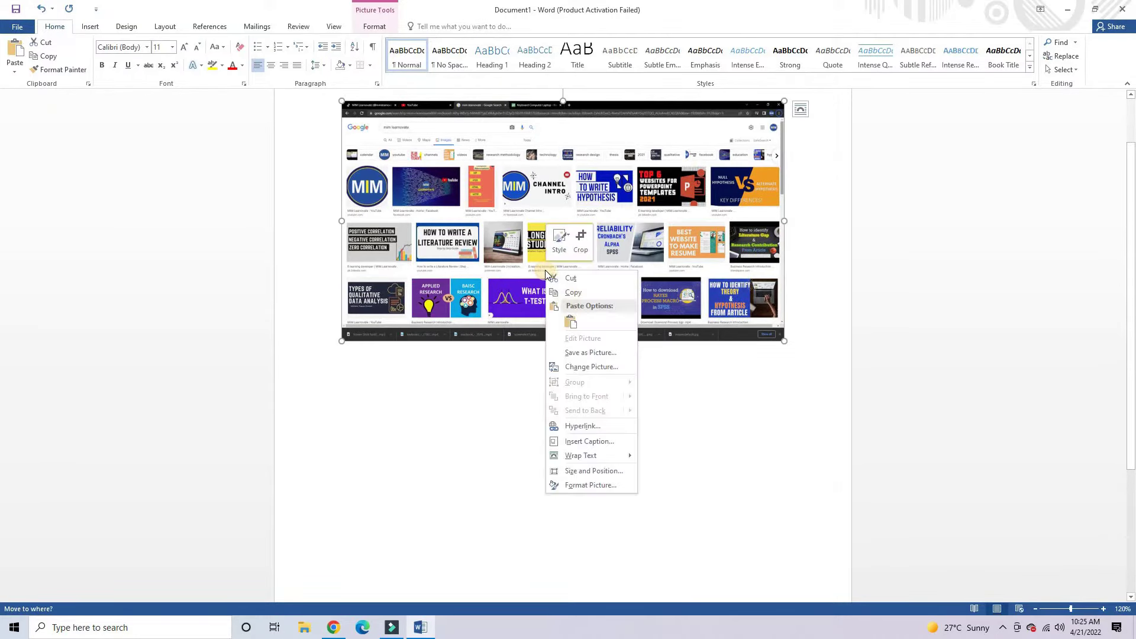
left_click(618, 442)
type("picture")
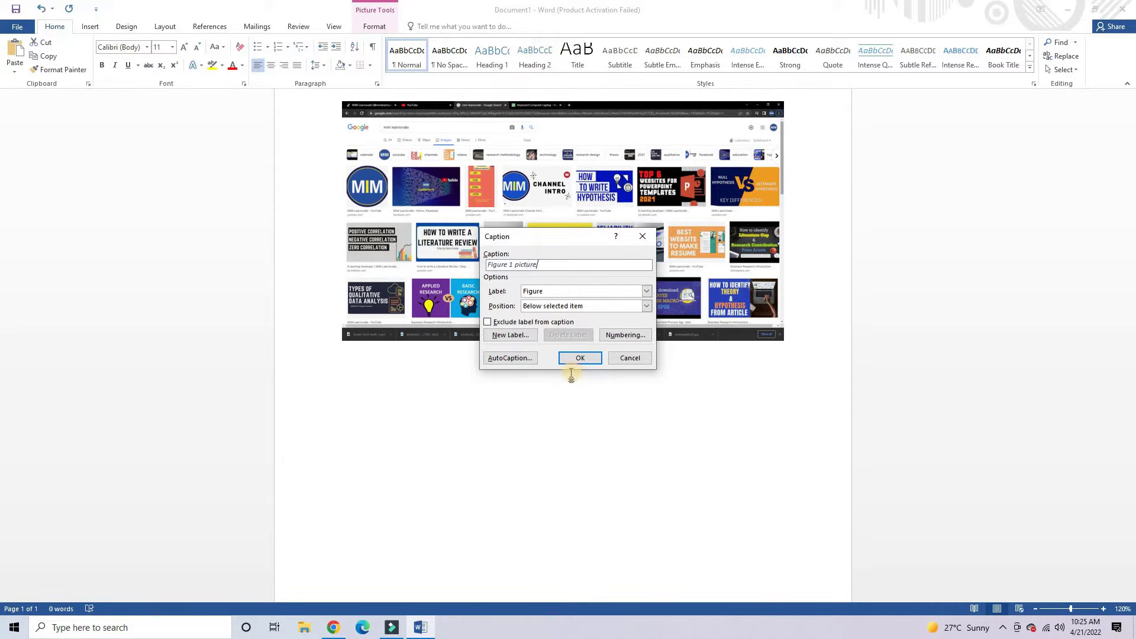
left_click(567, 360)
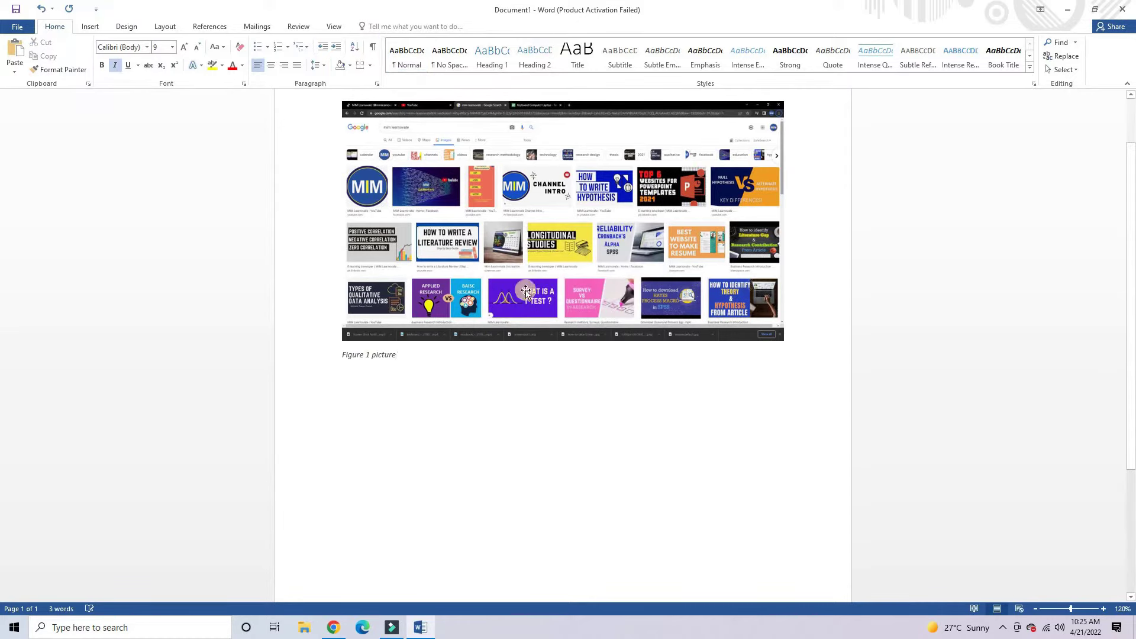
Enlarge the screenshot and set its text wrapping to Tight.
left_click(782, 337)
left_click_drag(784, 340, 854, 400)
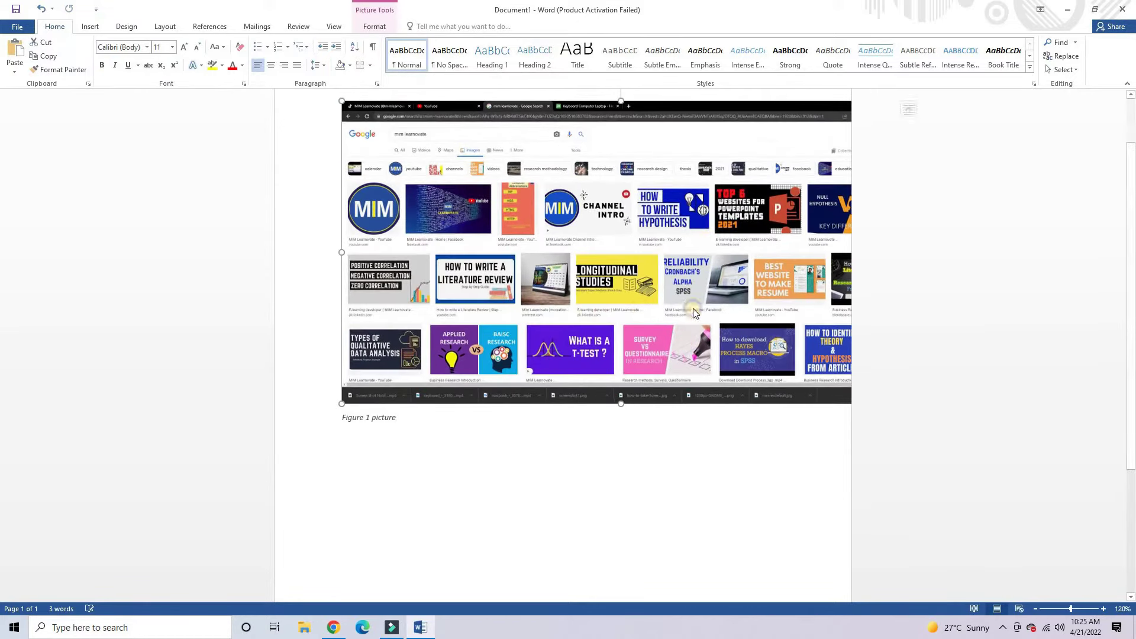
right_click(682, 302)
mouse_move(730, 487)
left_click(808, 475)
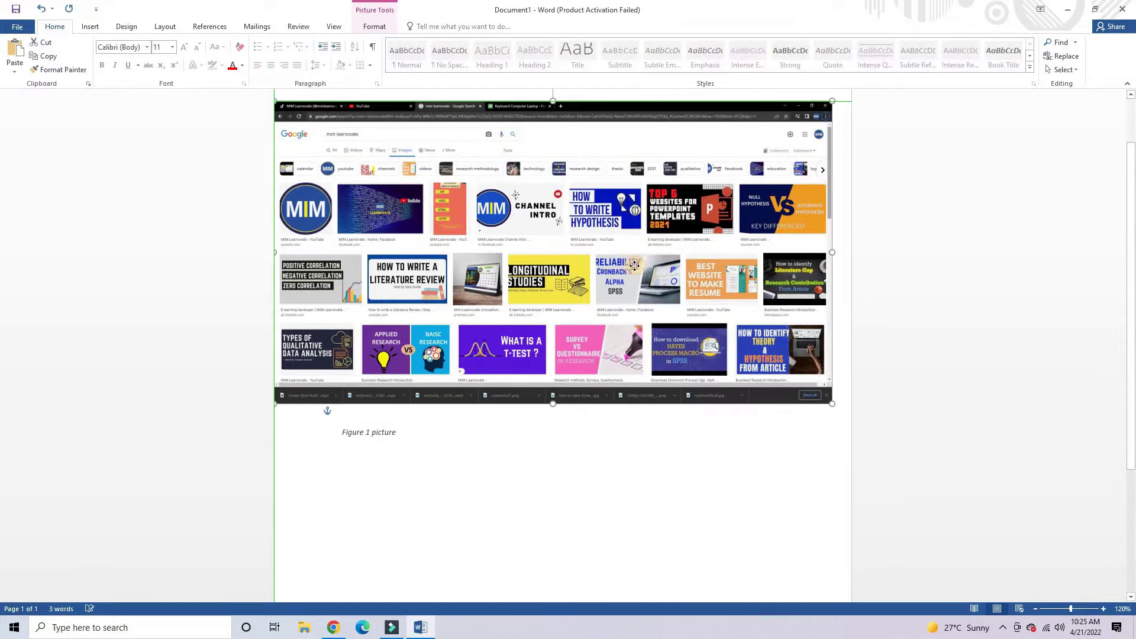
mouse_move(556, 444)
left_mouse_down()
mouse_move(556, 488)
mouse_move(553, 424)
left_mouse_up()
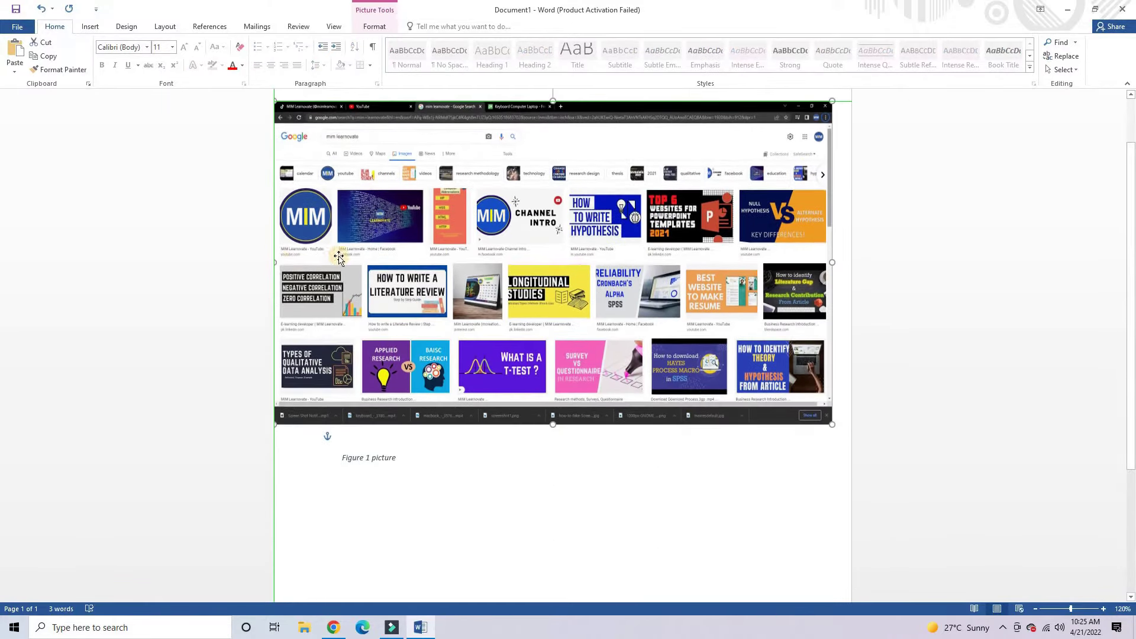
Crop the screenshot's left and right edges.
left_click(374, 26)
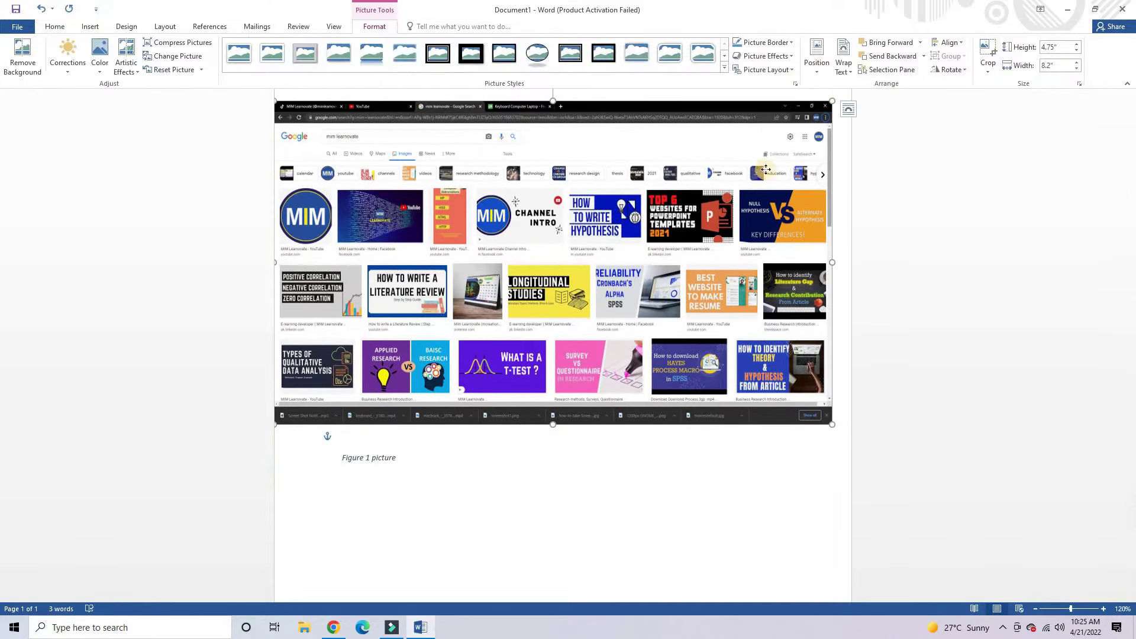
left_click(988, 54)
left_click_drag(832, 262, 779, 262)
left_click_drag(257, 249, 299, 262)
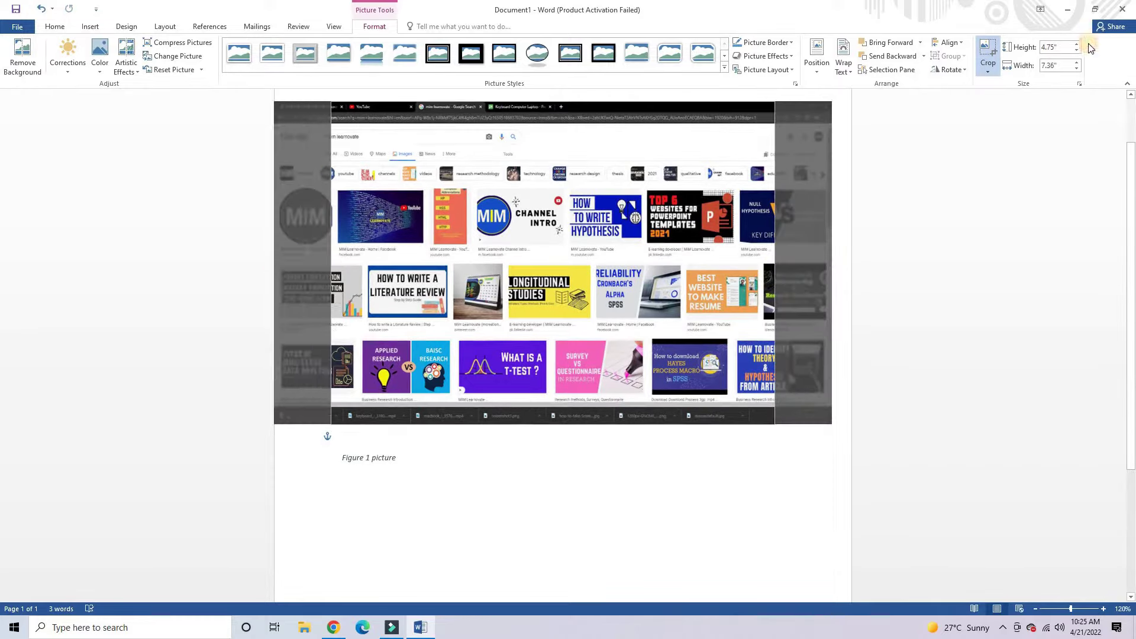
left_click(920, 382)
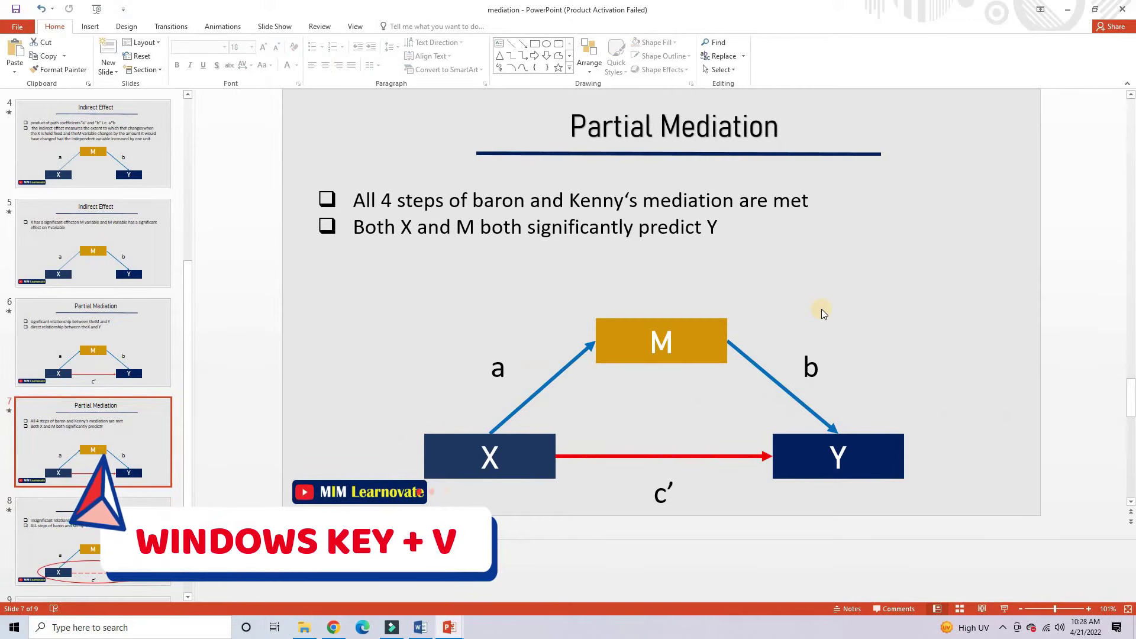
Turn on Windows clipboard history with Win+V.
key("super+v")
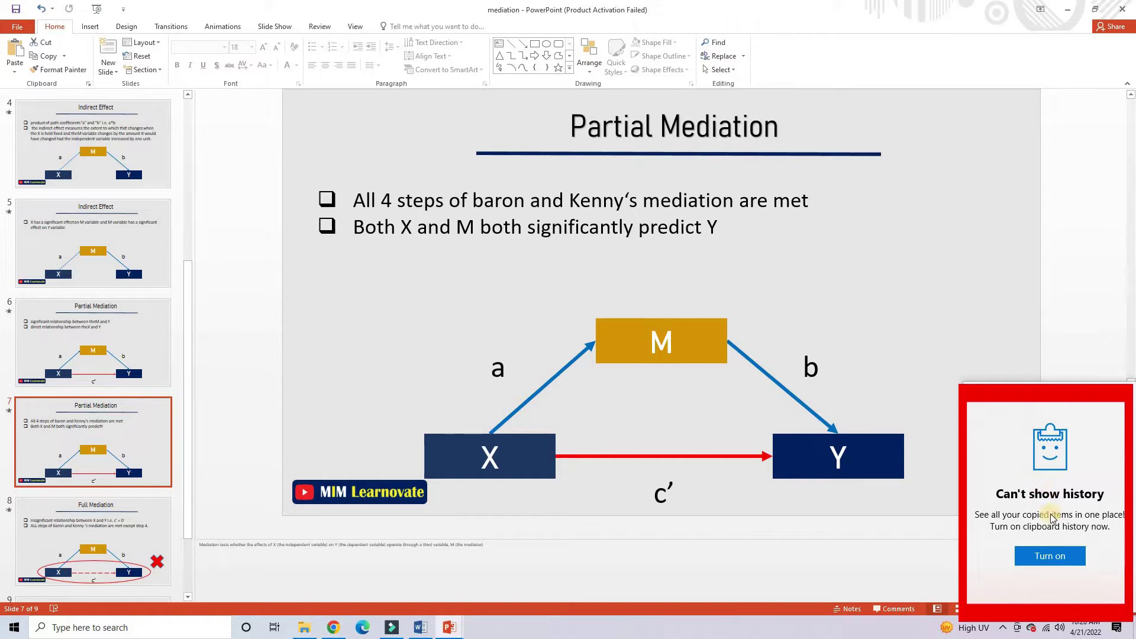
left_click(1053, 553)
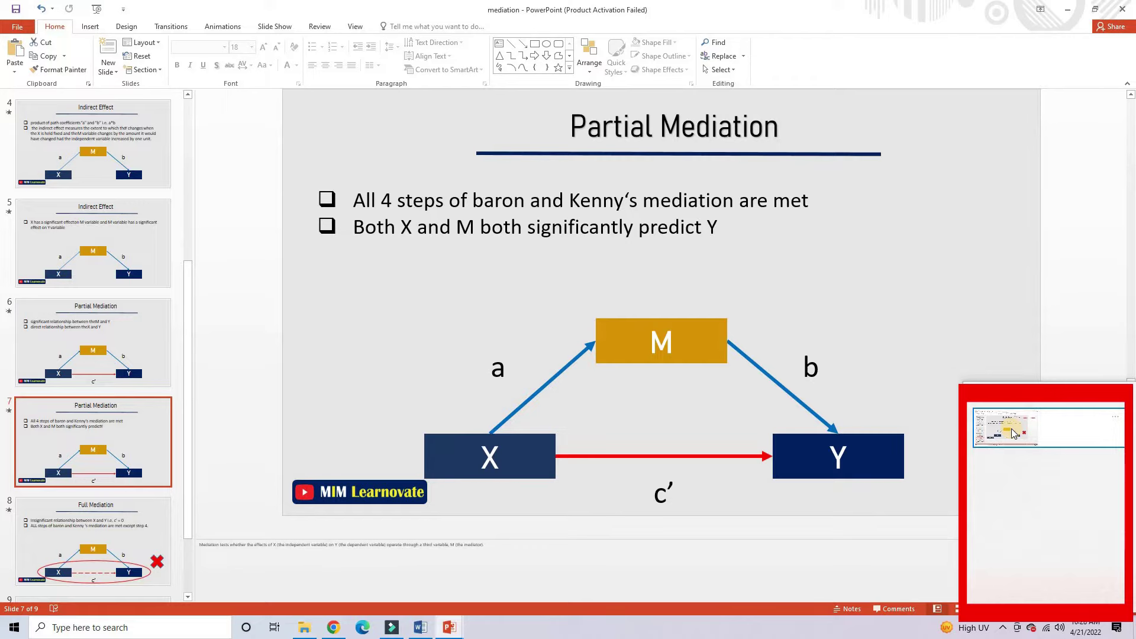
Move back in the PowerPoint deck to slide 5, Indirect Effect.
key("ctrl+z")
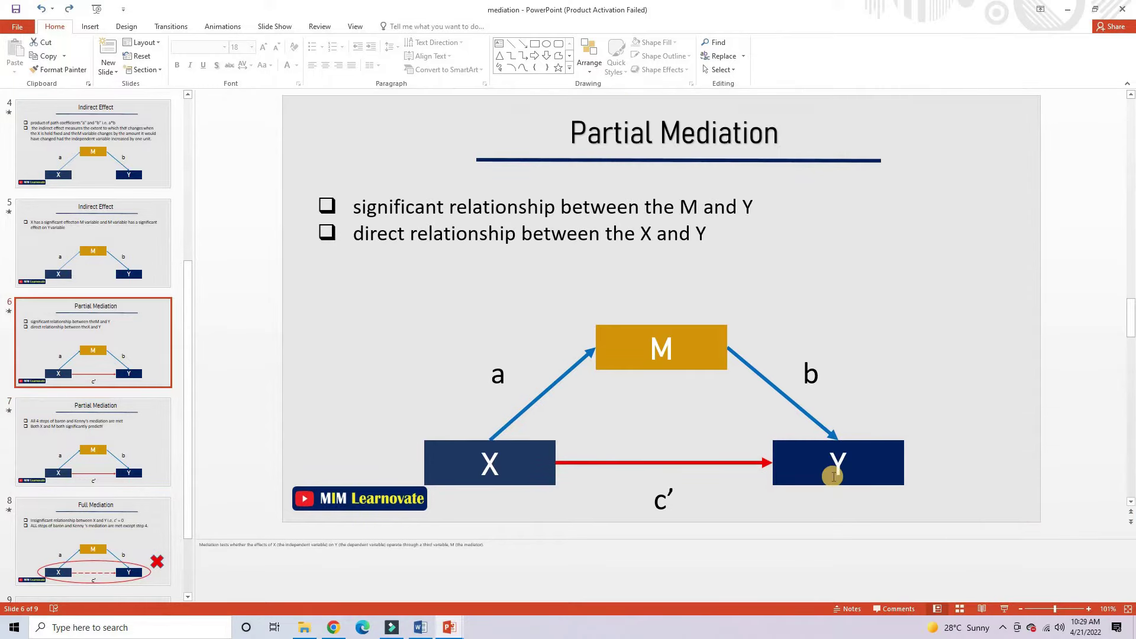
key("ctrl+z")
key("ctrl+z")
left_click(120, 493)
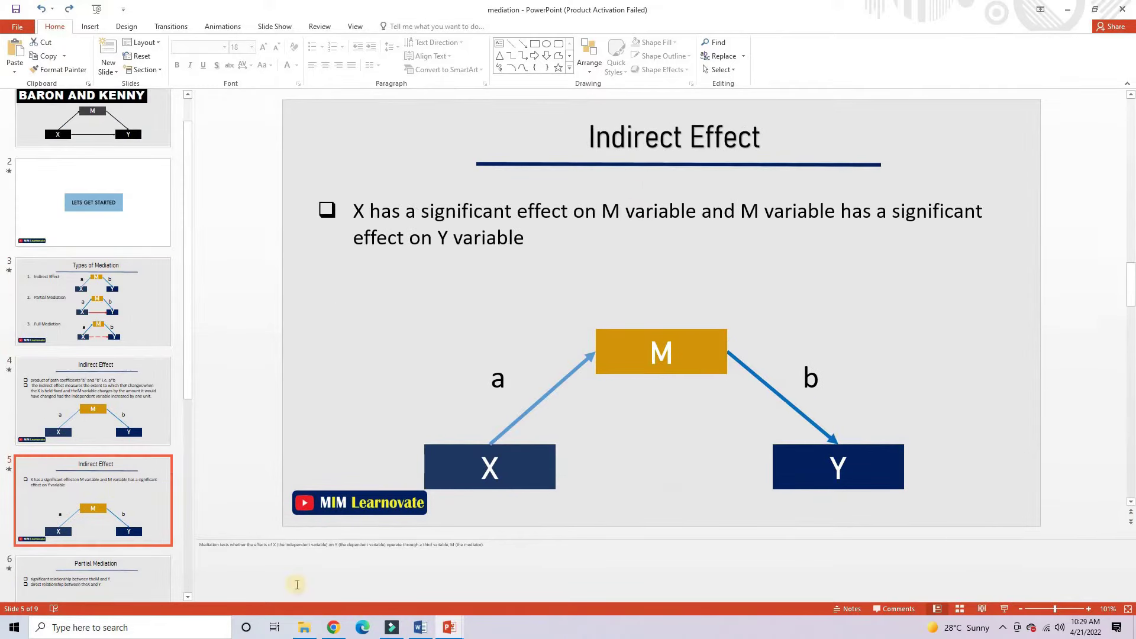
Paste the Types of Mediation slide screenshot from clipboard history into Word and select it.
mouse_move(427, 631)
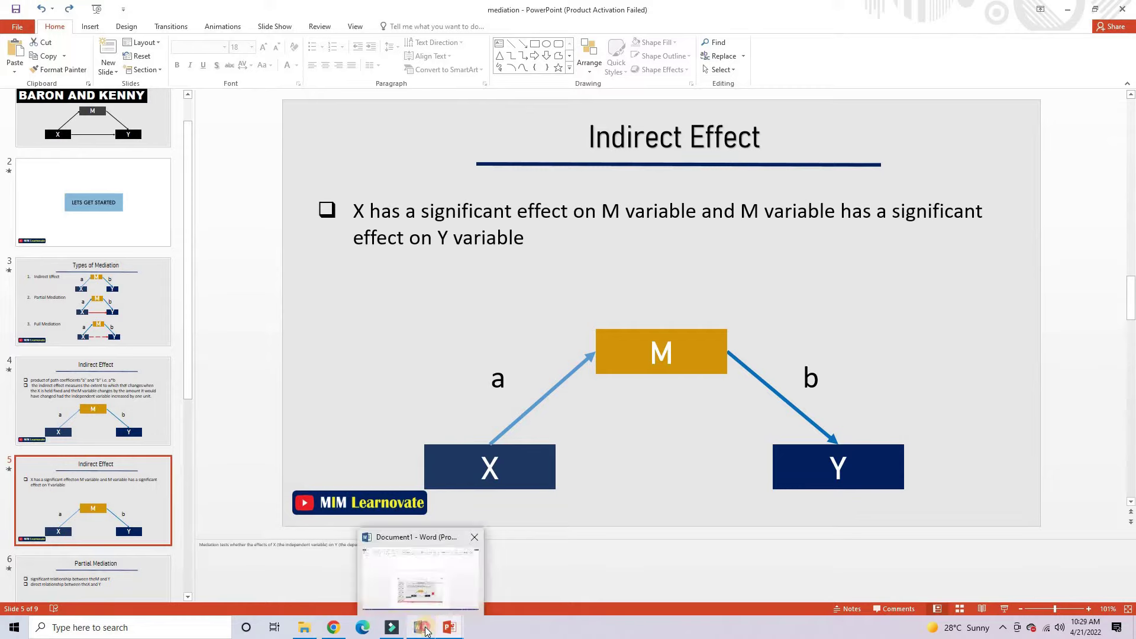
key("alt+Tab")
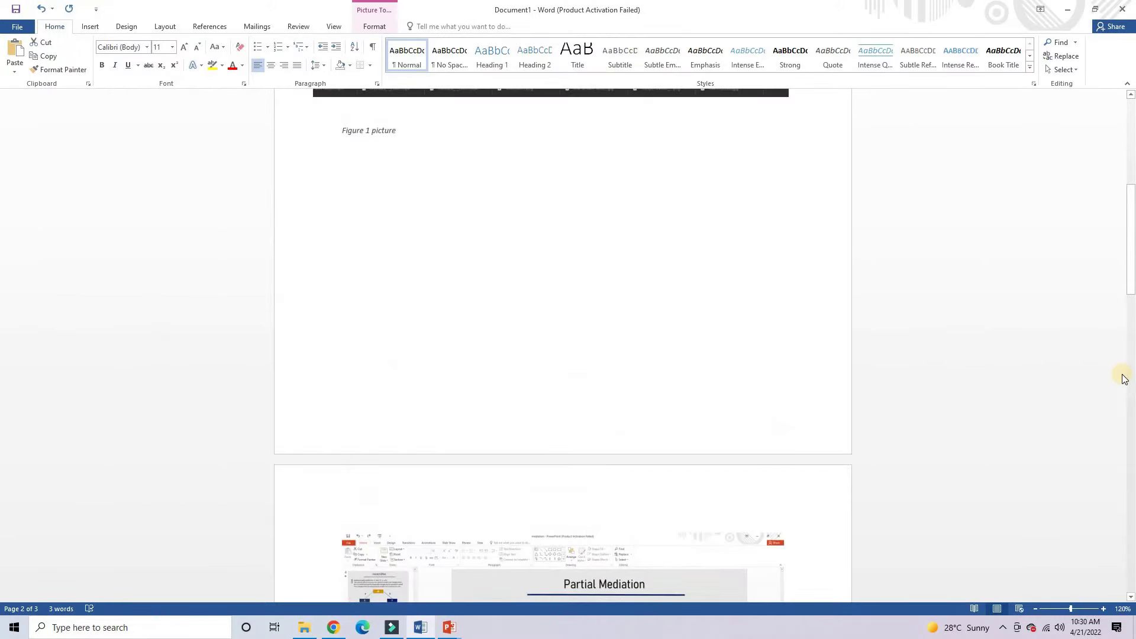
key("super+v")
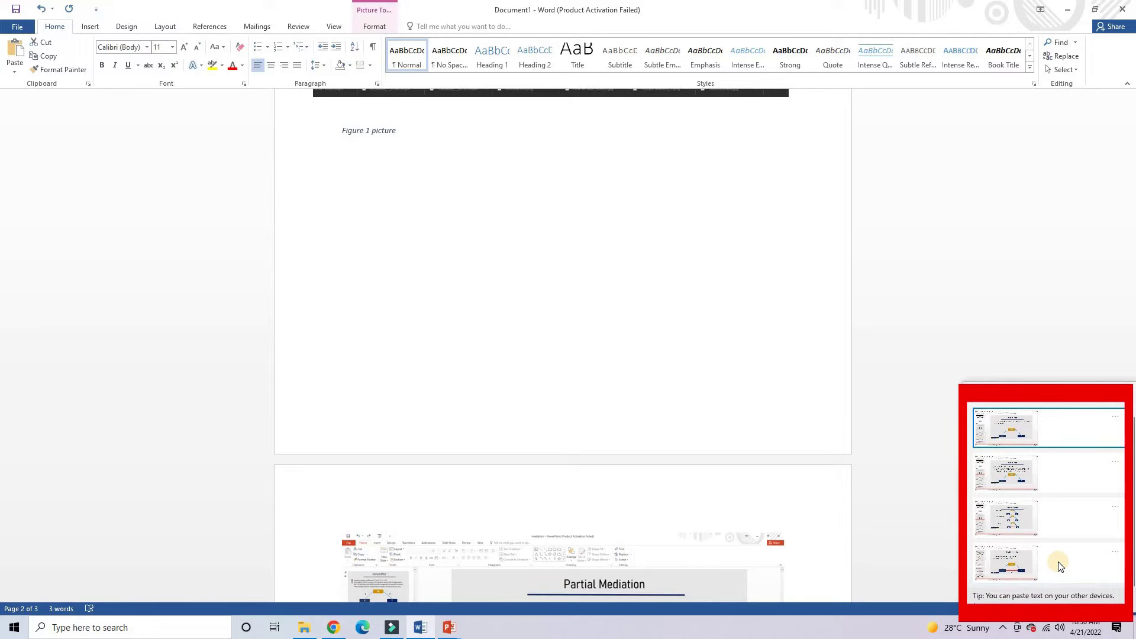
scroll(1051, 533, "down", 2)
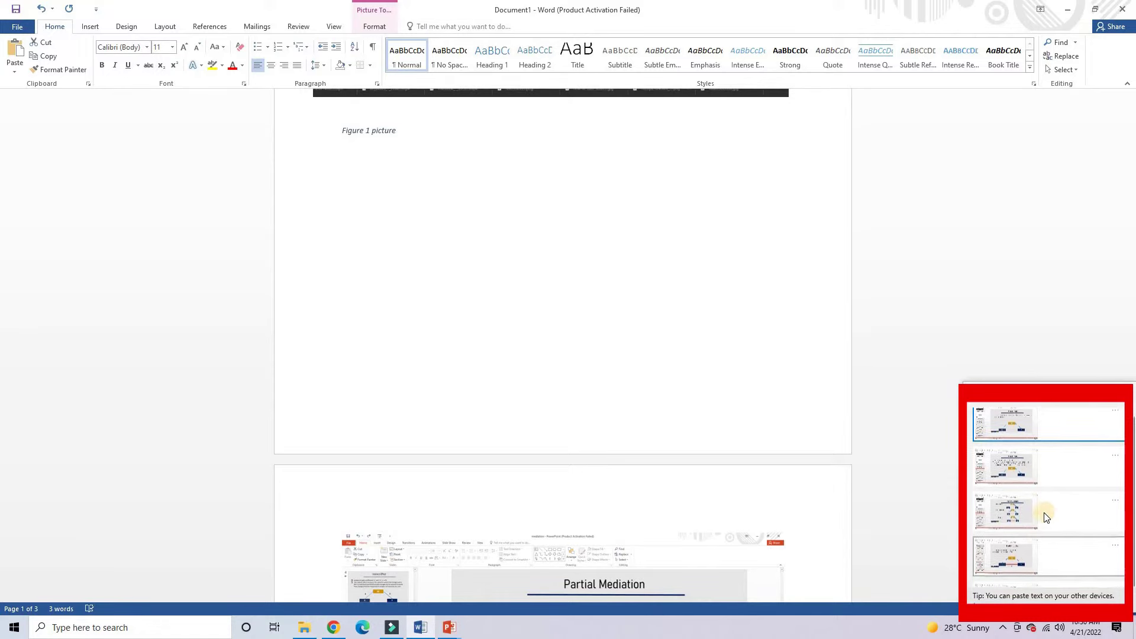
left_click(1045, 512)
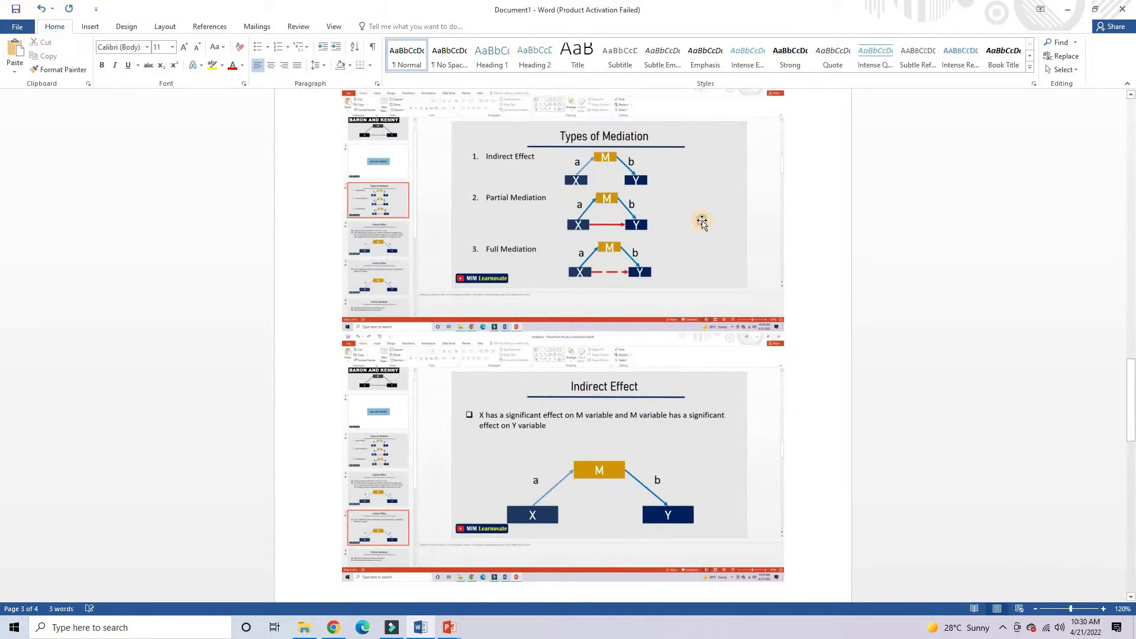
double_click(699, 191)
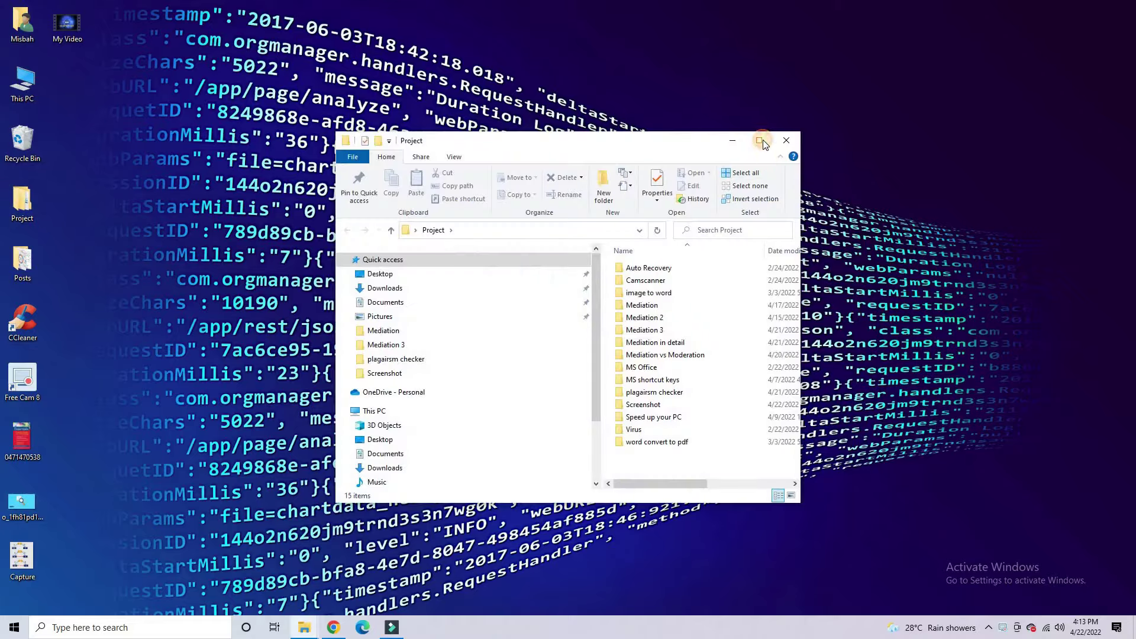
Maximize Explorer and open Screenshot (4) from Pictures > Screenshots in Photos.
key("super+Up")
left_click(129, 179)
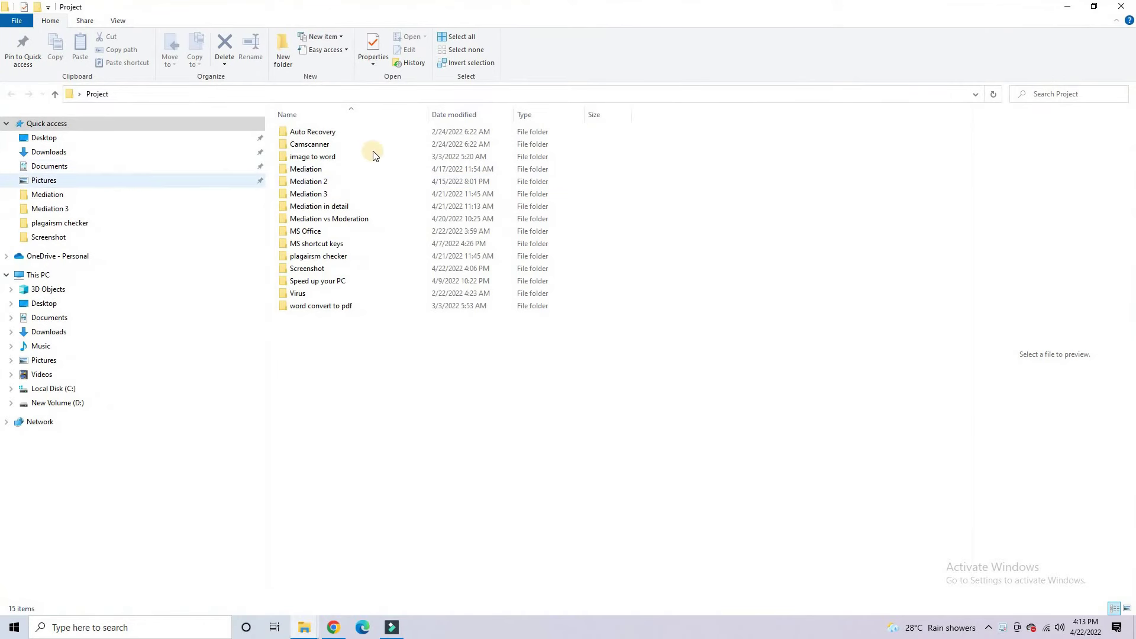
double_click(429, 155)
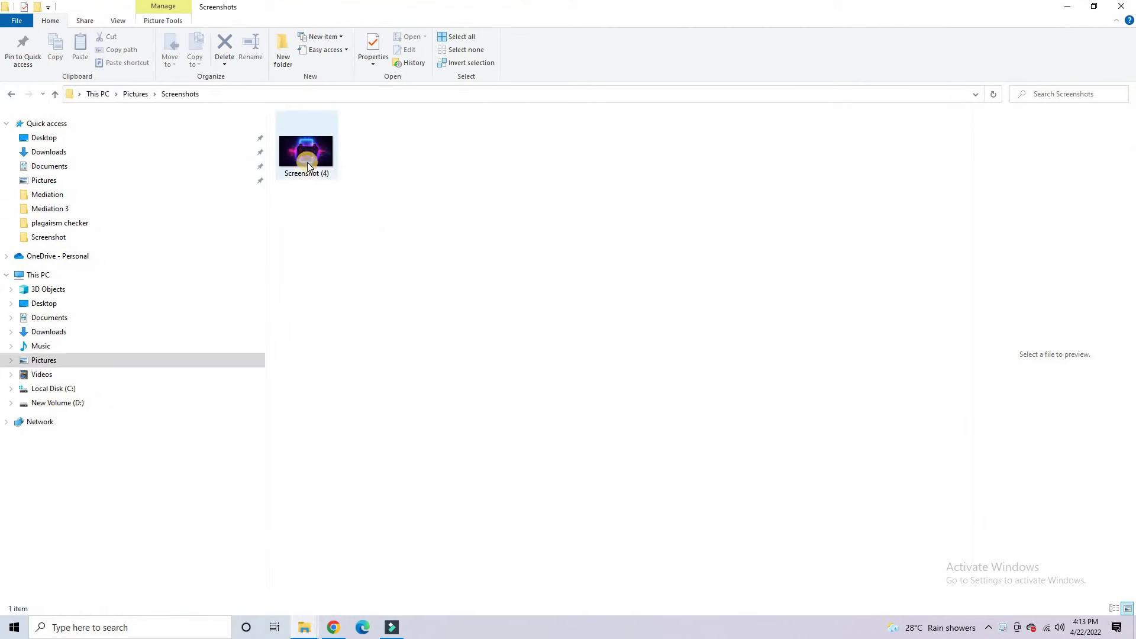
left_click(314, 168)
double_click(315, 168)
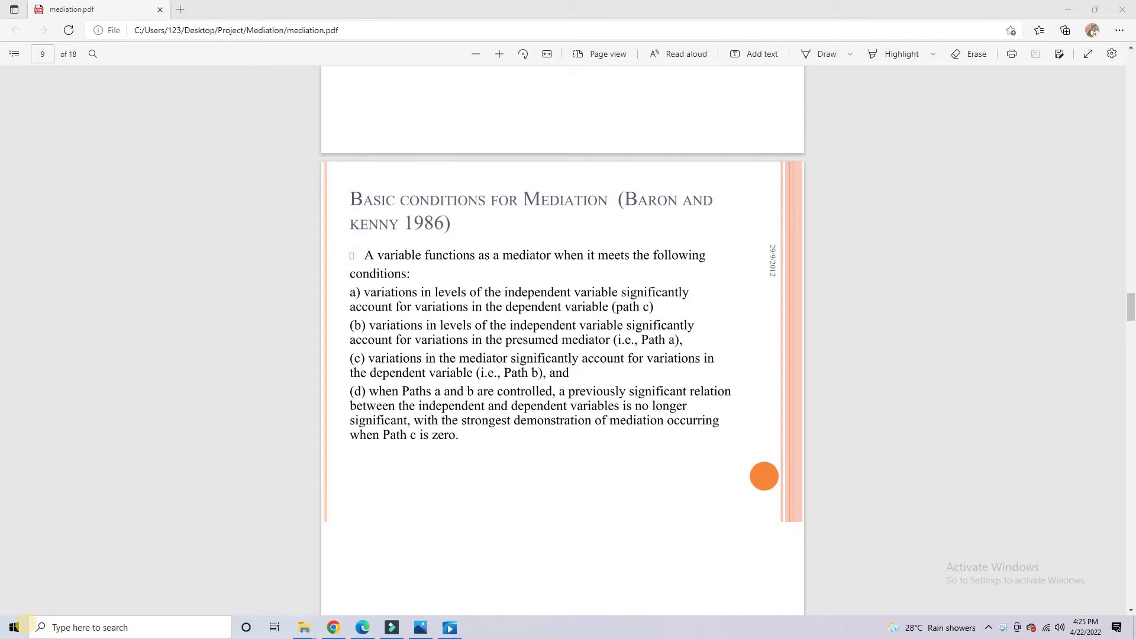
Launch Snipping Tool and snip the Basic conditions for Mediation slide text.
left_click(53, 629)
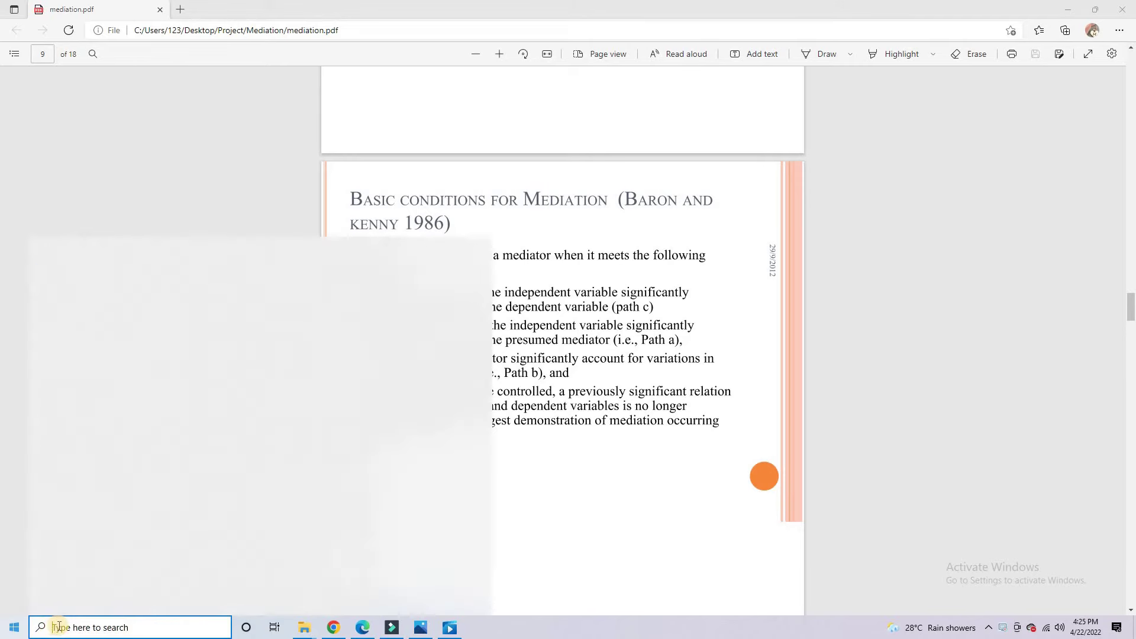
type("SN")
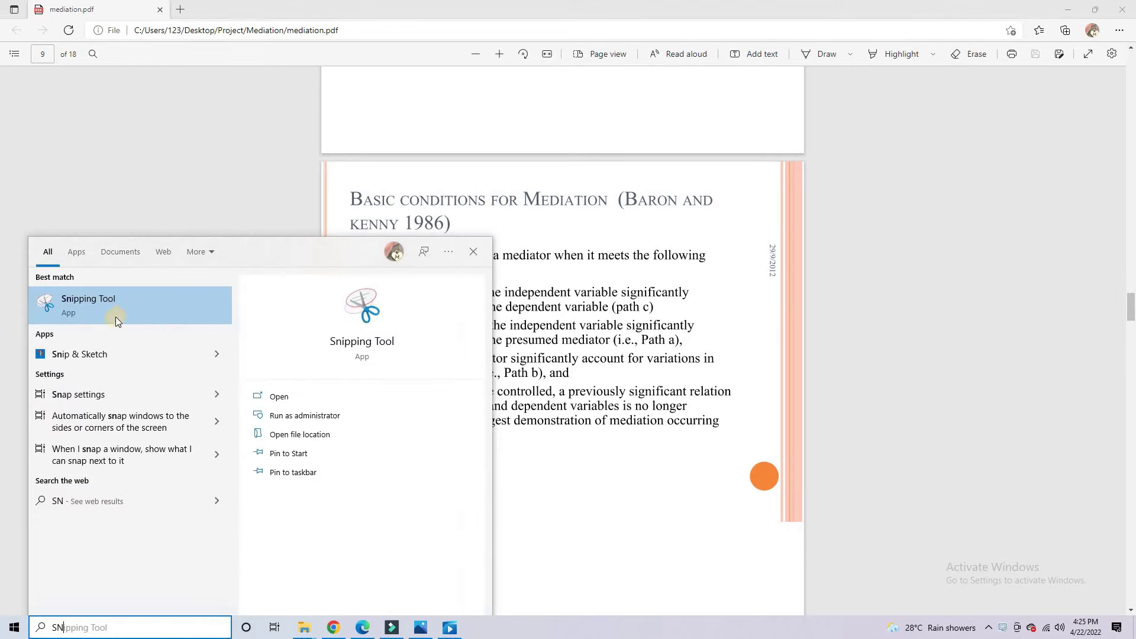
left_click(112, 311)
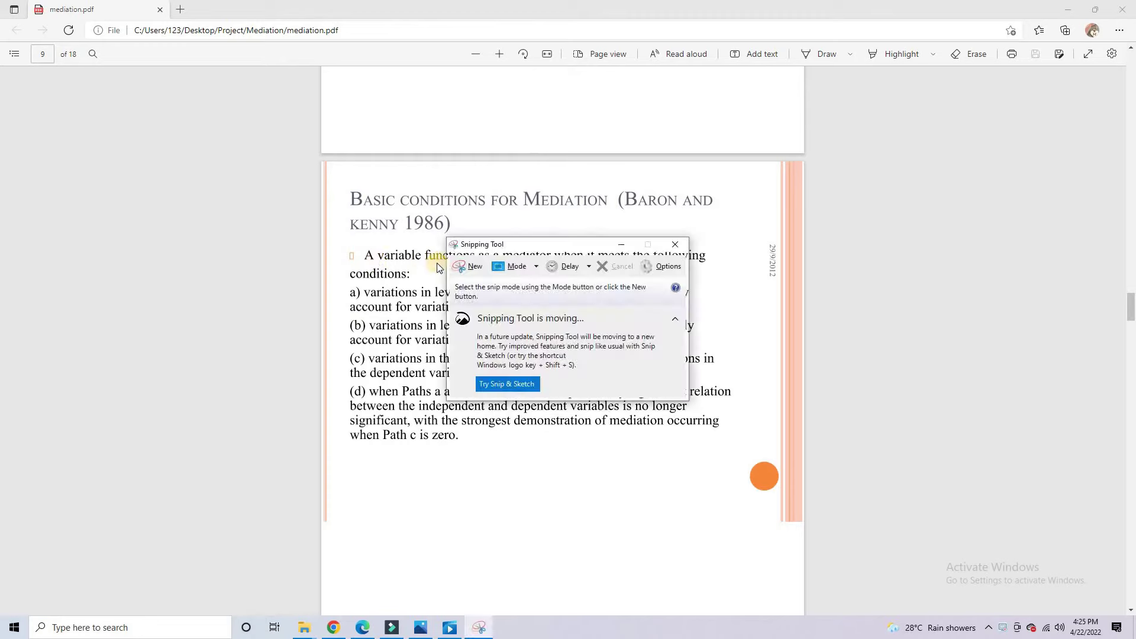
left_click(464, 265)
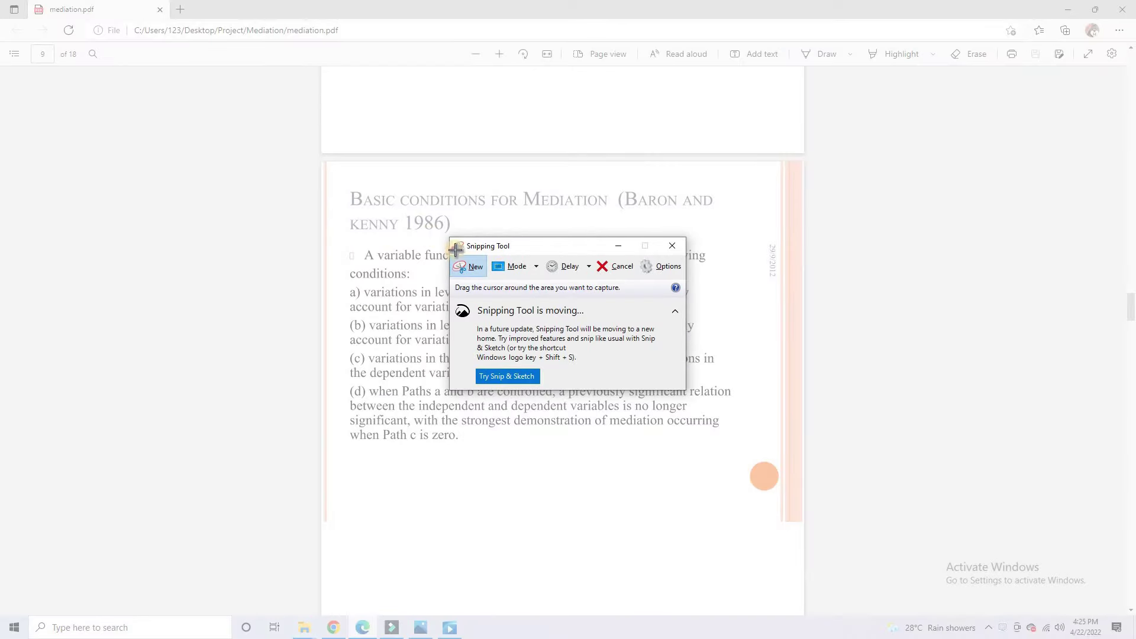
left_click_drag(334, 182, 760, 448)
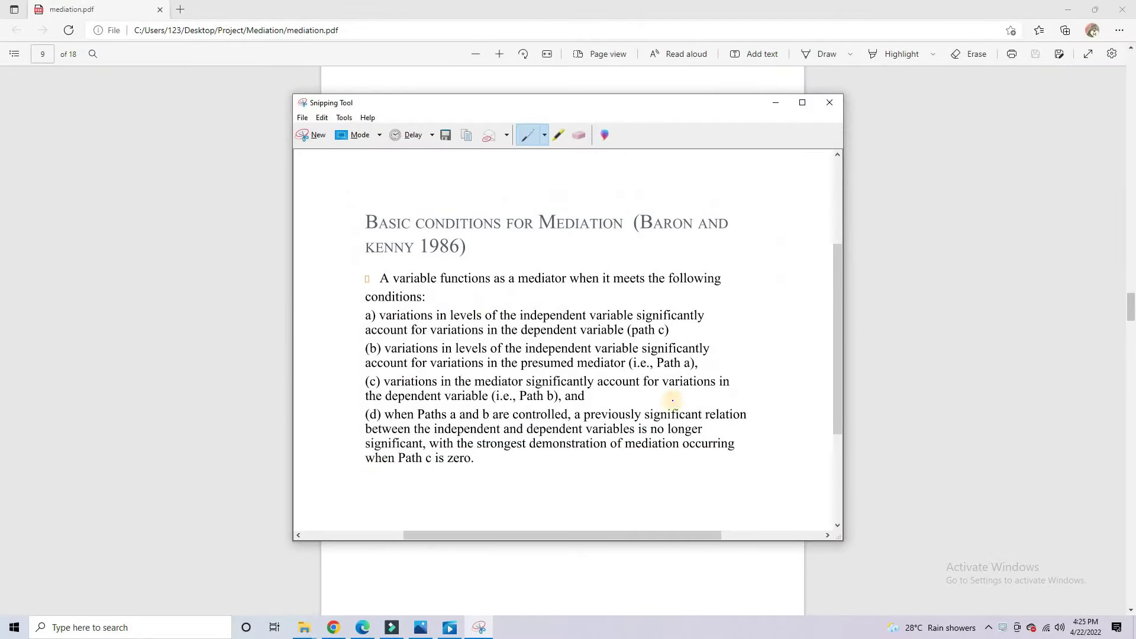
Save the snip as Capture and open Capture.PNG from Pictures in Photos.
left_click(302, 118)
left_click(318, 151)
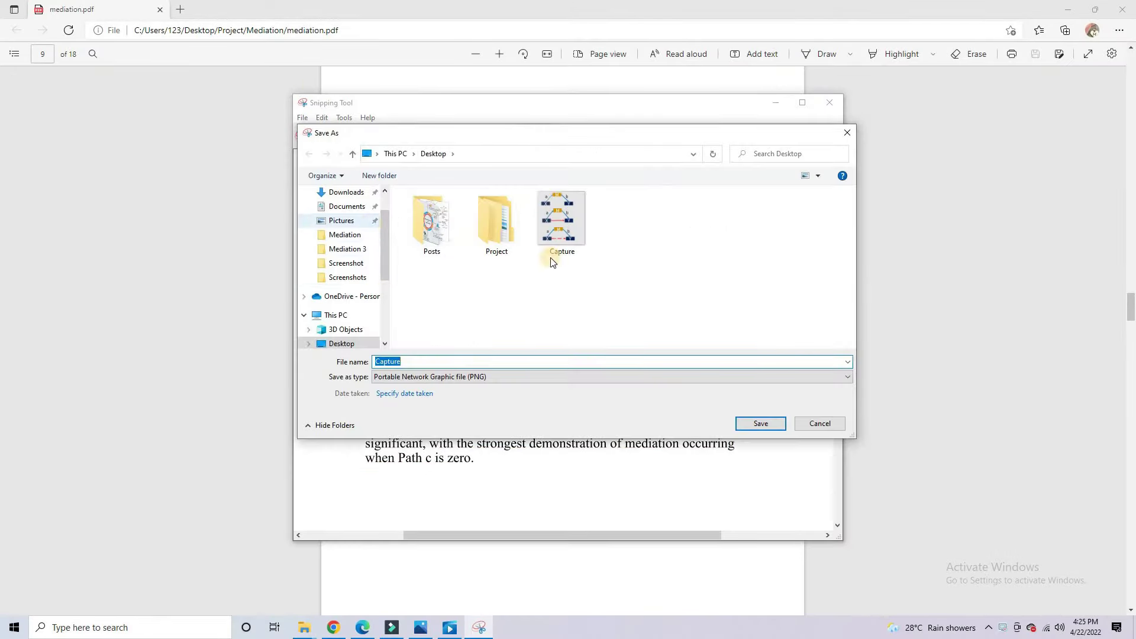
key("Escape")
left_click(305, 627)
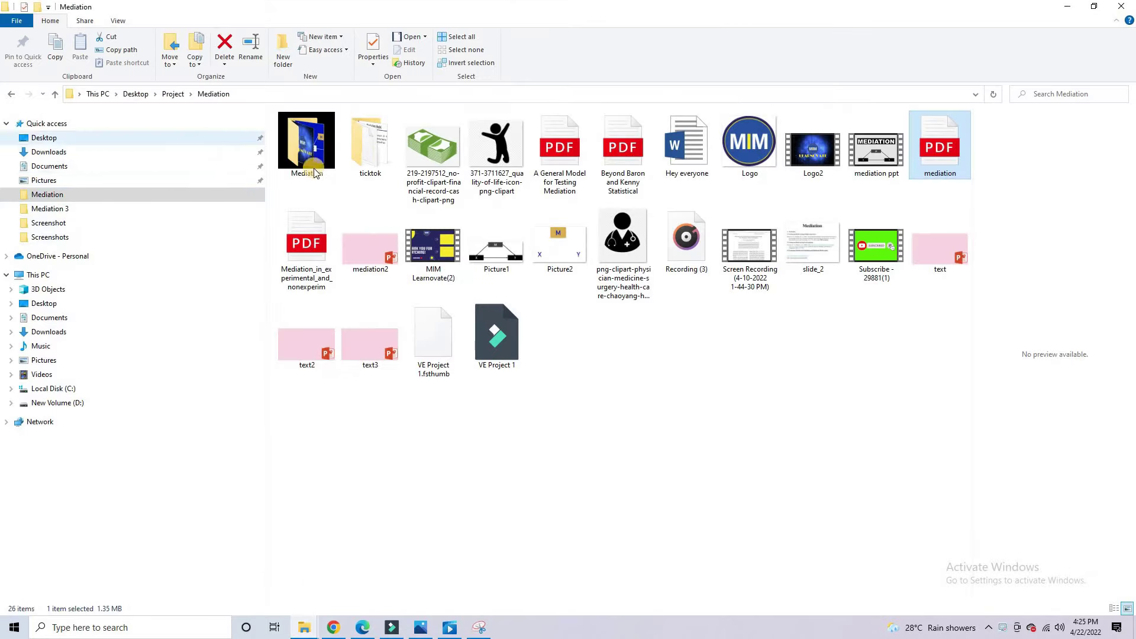
left_click(44, 180)
double_click(495, 140)
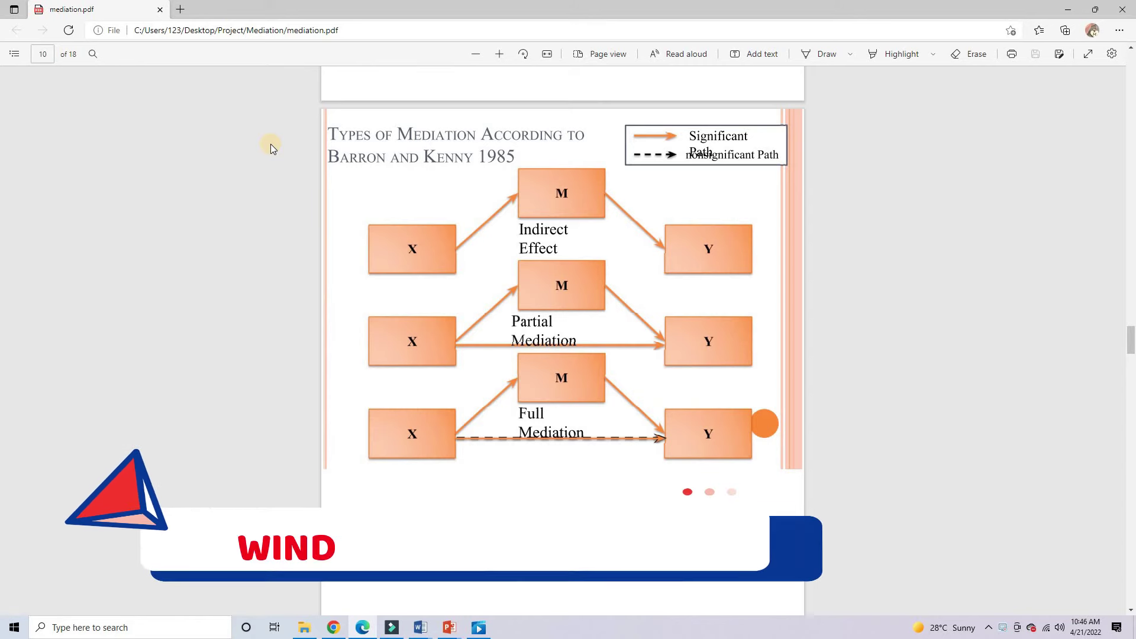
Snip a rectangle around the Types of Mediation According to Barron and Kenny diagram.
key("super+shift+s")
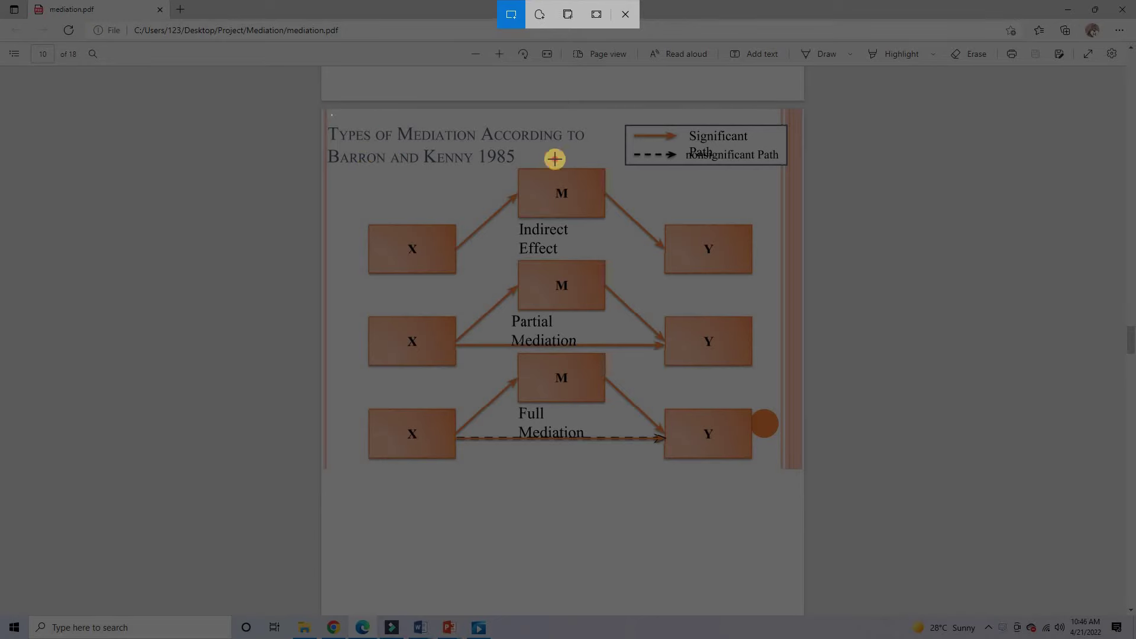
left_click_drag(330, 114, 767, 194)
left_click_drag(795, 349, 787, 473)
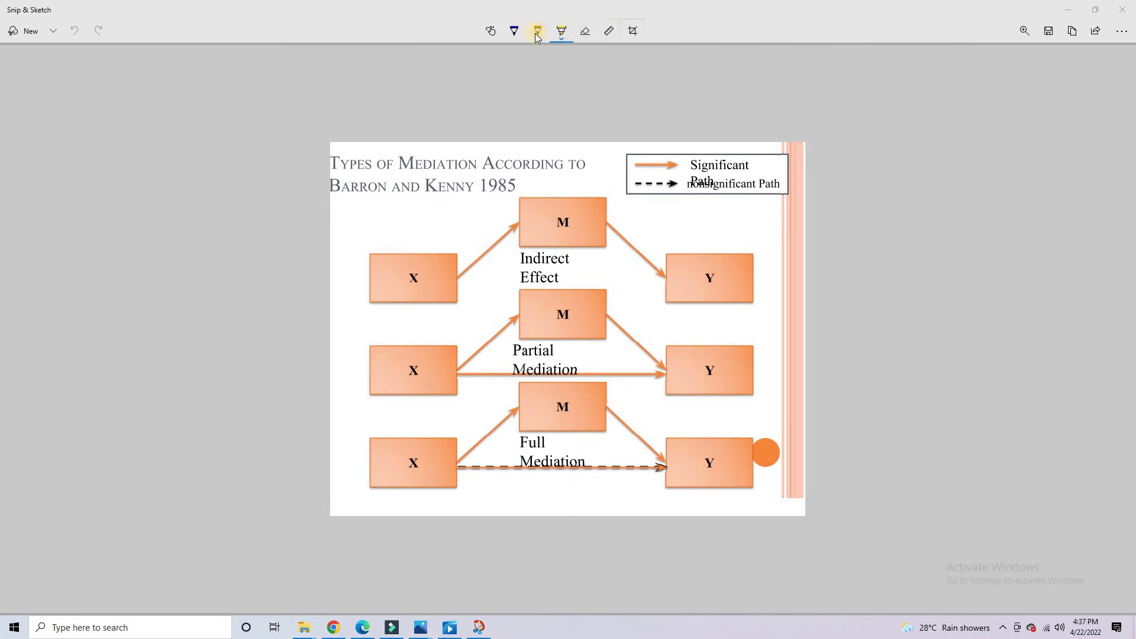
Underline Partial Mediation in purple pen, then crop to the Partial and Full Mediation rows.
left_click(514, 31)
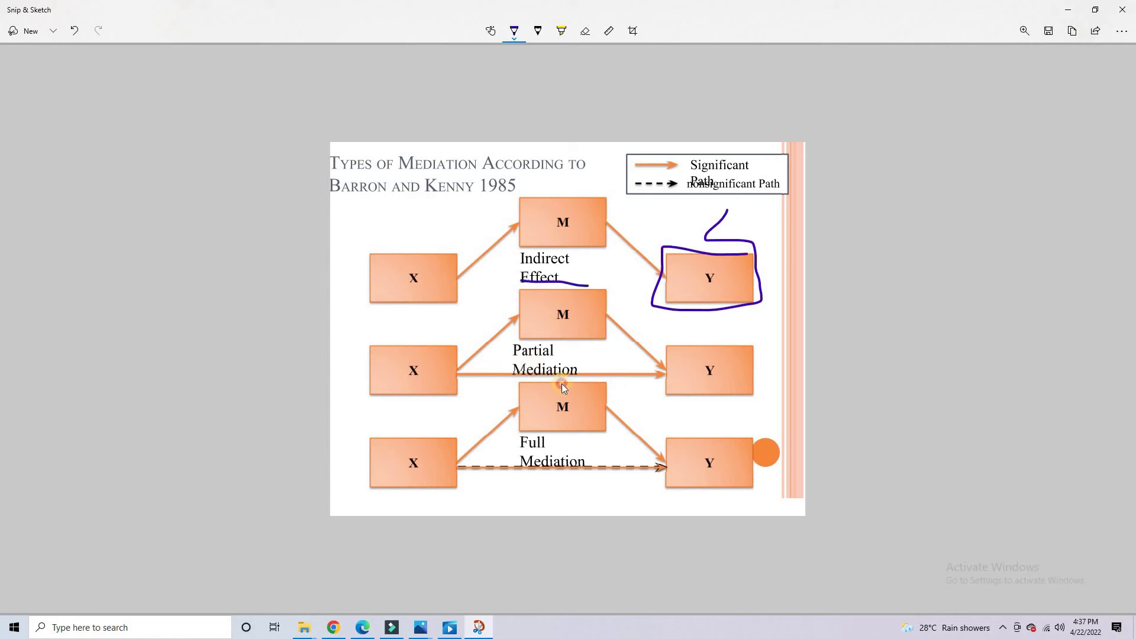
left_click_drag(512, 377, 589, 385)
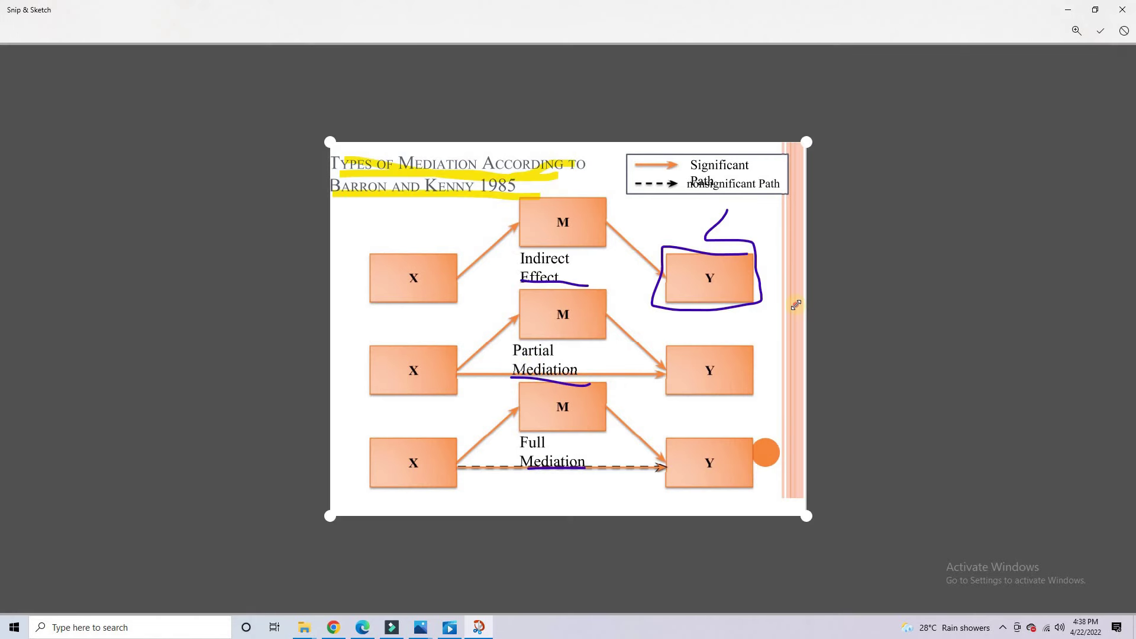
mouse_move(794, 304)
left_mouse_down()
mouse_move(791, 322)
mouse_move(776, 308)
mouse_move(788, 283)
left_mouse_up()
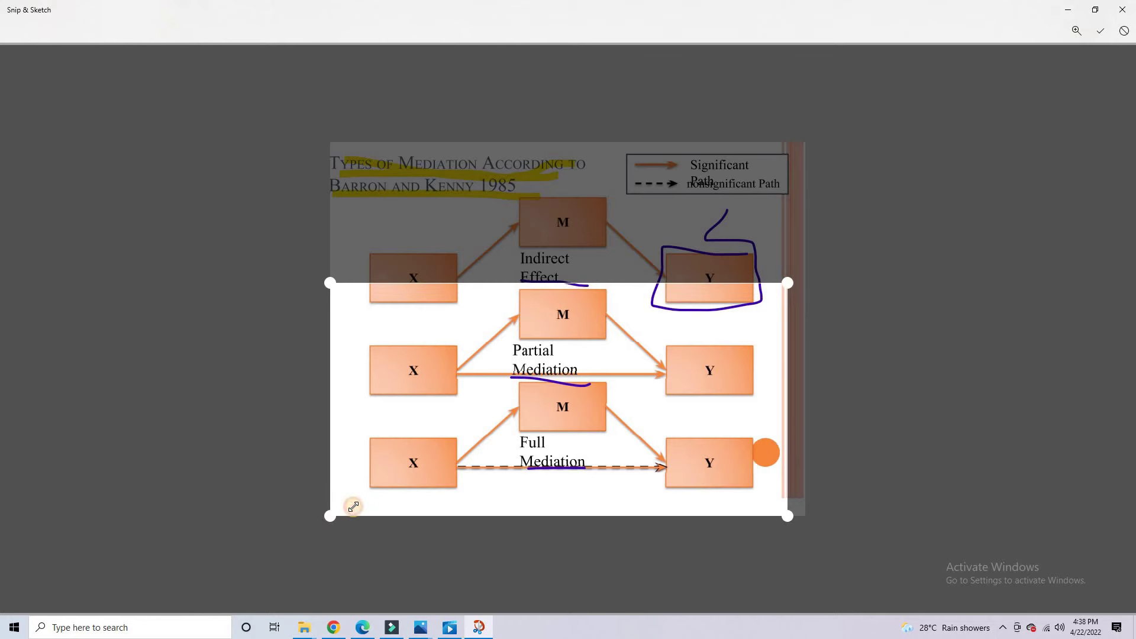
left_click_drag(353, 507, 353, 502)
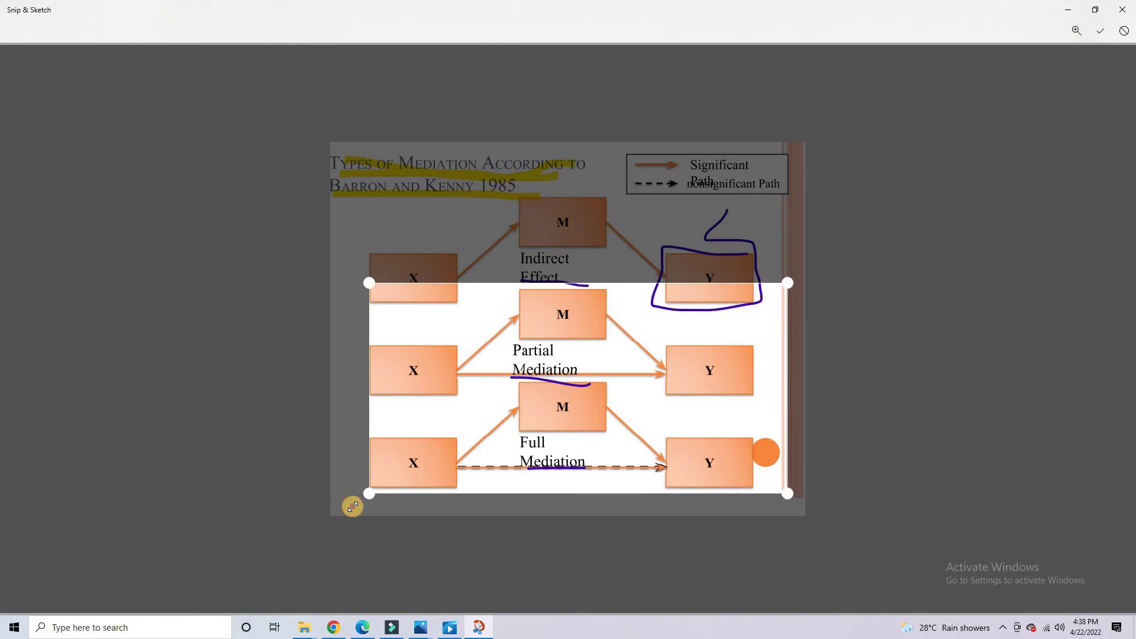
left_click(1099, 32)
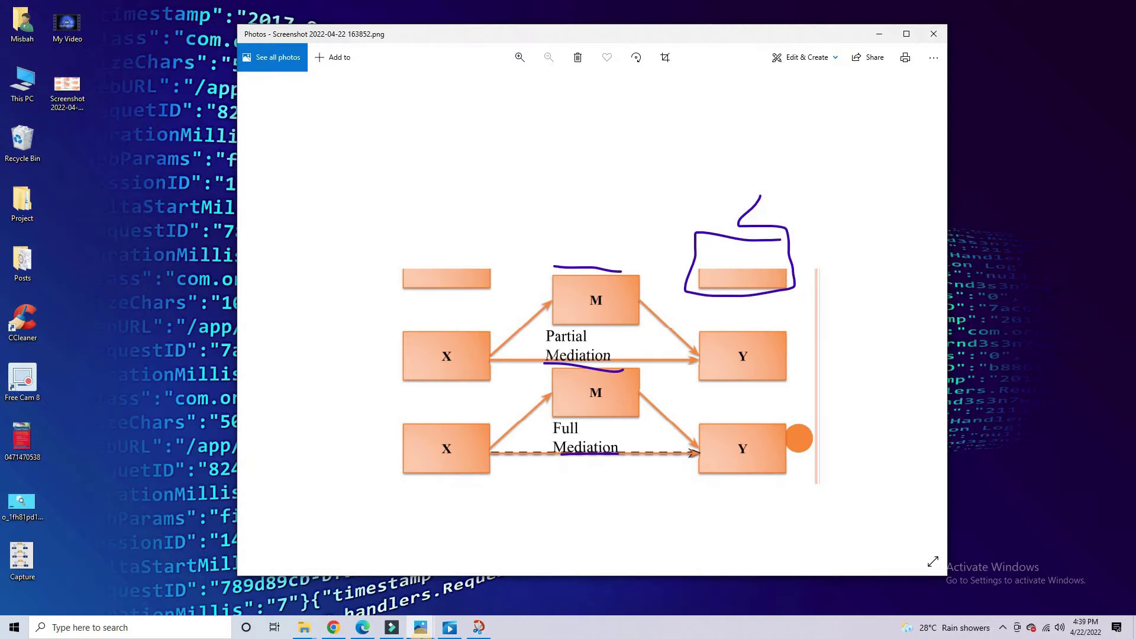